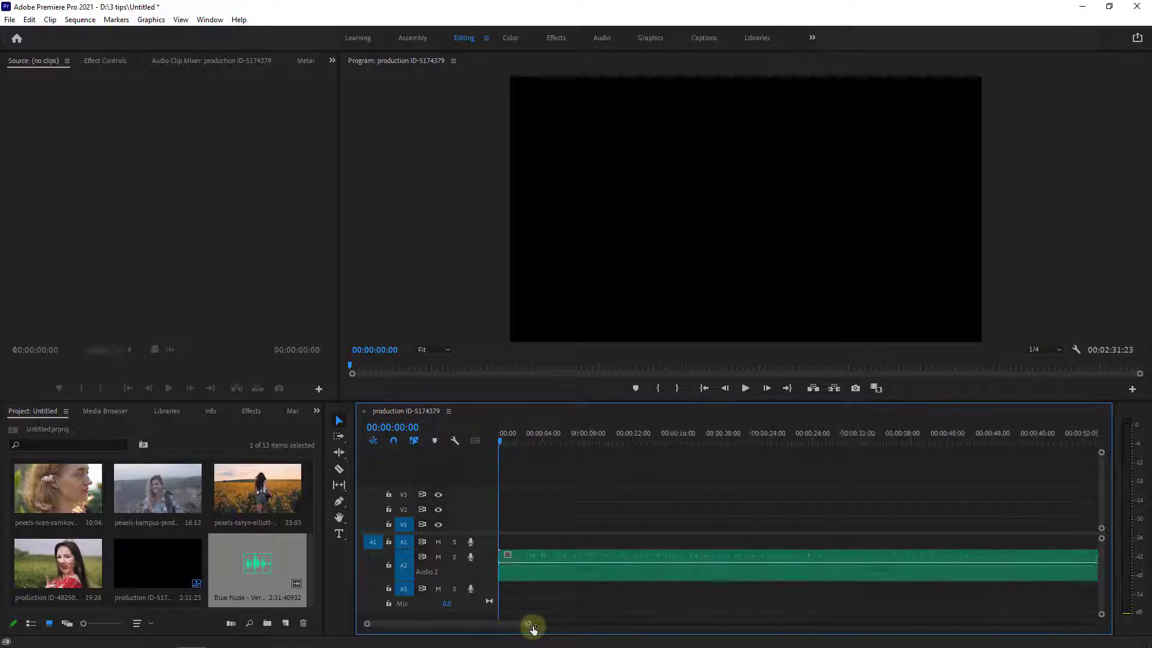
# Step: Examine the music waveform around 00:00:29:11 and play that passage to locate the beats
pyautogui.click(798, 441)
pyautogui.moveTo(801, 443); pyautogui.dragTo(881, 451)
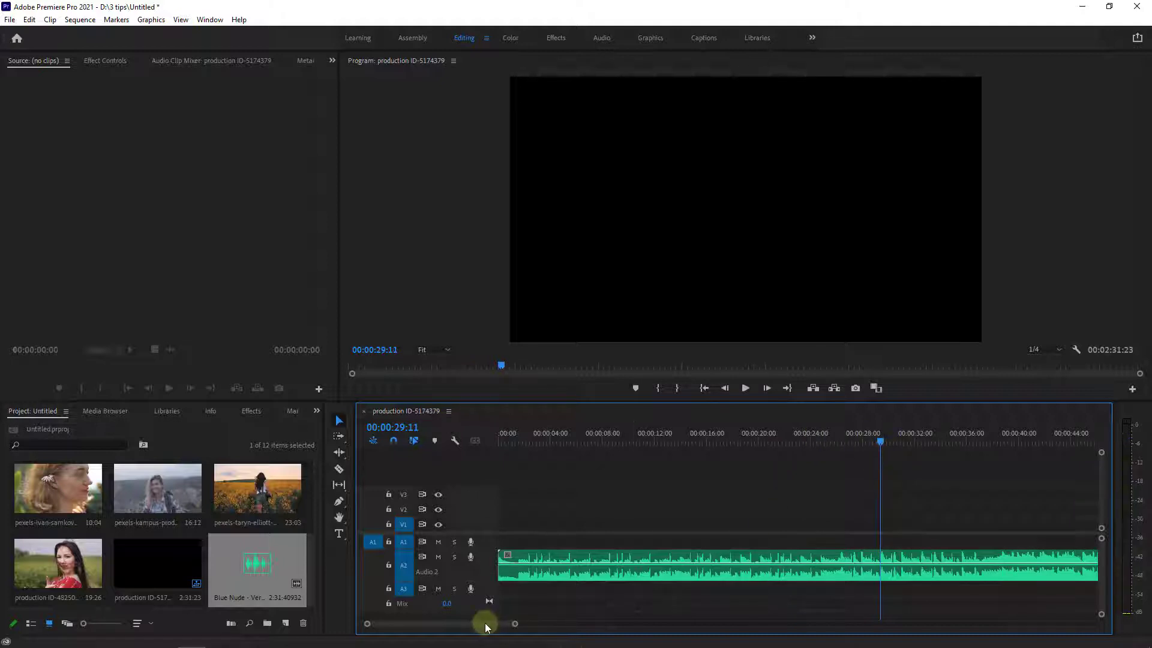
pyautogui.moveTo(486, 627); pyautogui.dragTo(502, 625)
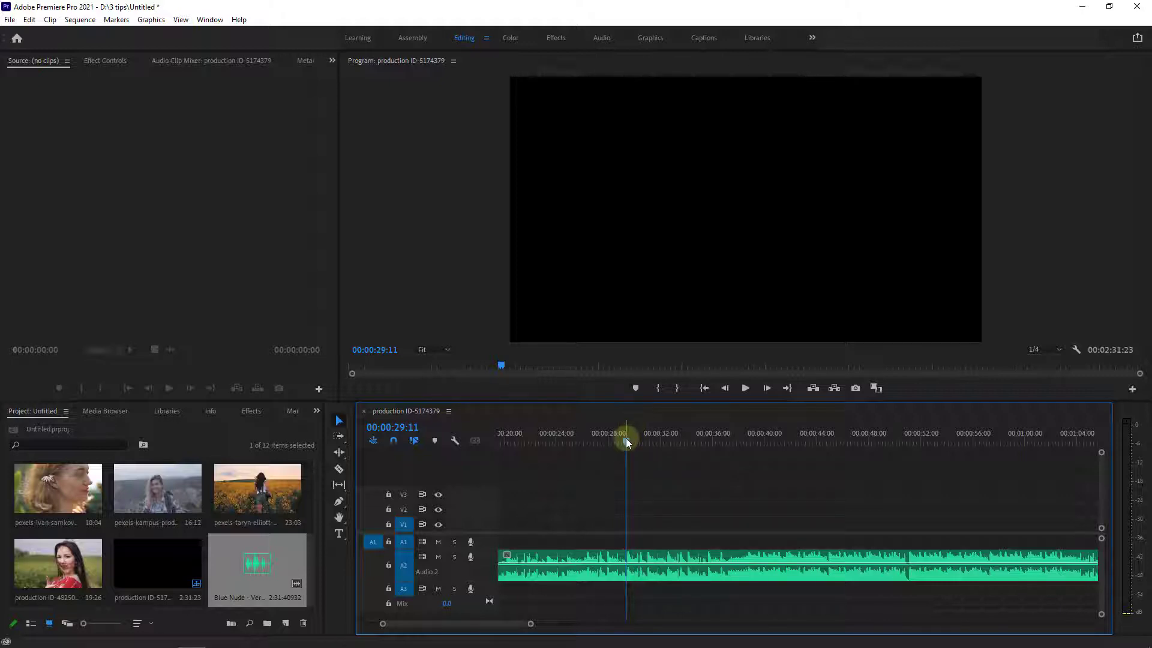
pyautogui.click(790, 558)
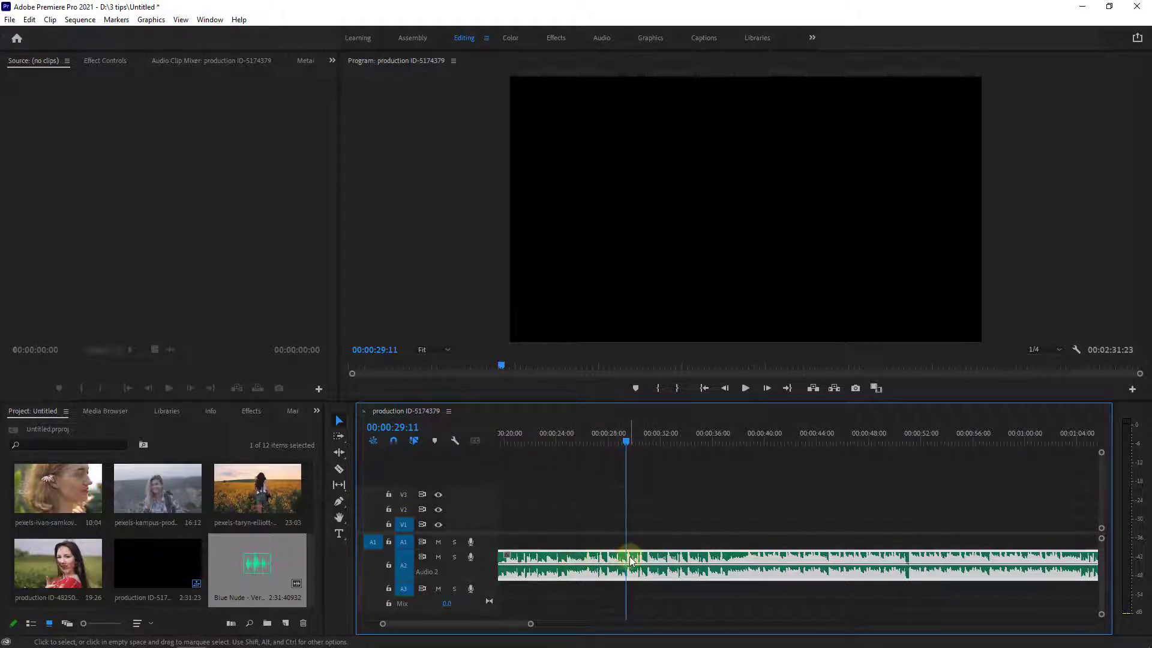
pyautogui.moveTo(529, 624); pyautogui.dragTo(508, 632)
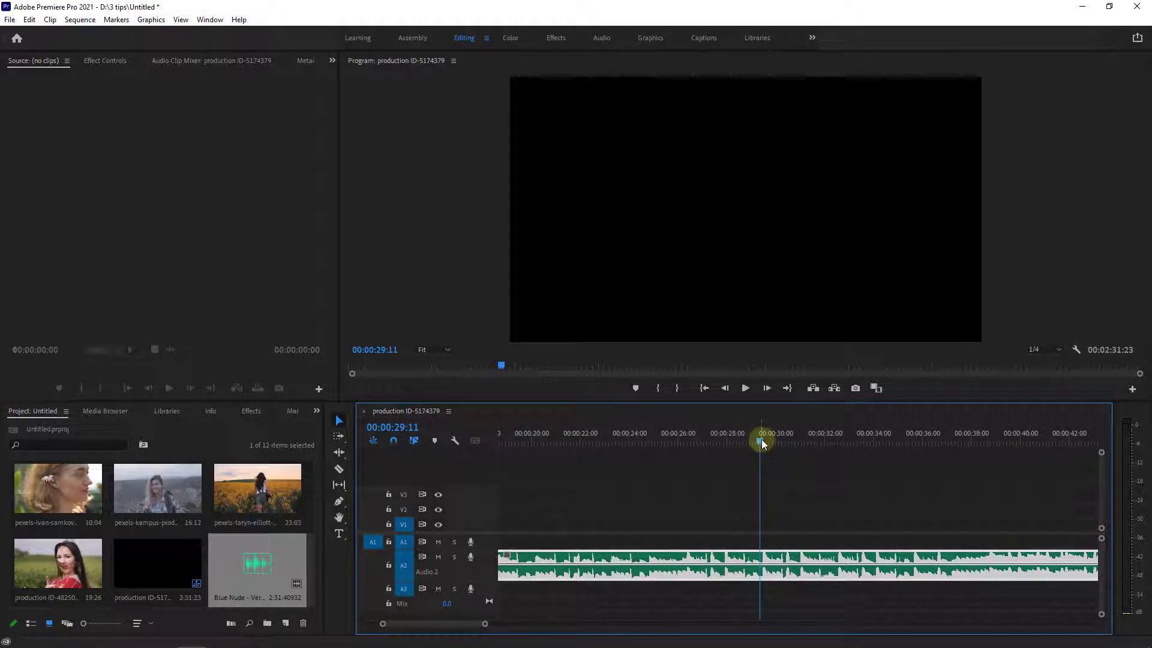
pyautogui.moveTo(762, 442); pyautogui.dragTo(760, 442)
pyautogui.press('space')
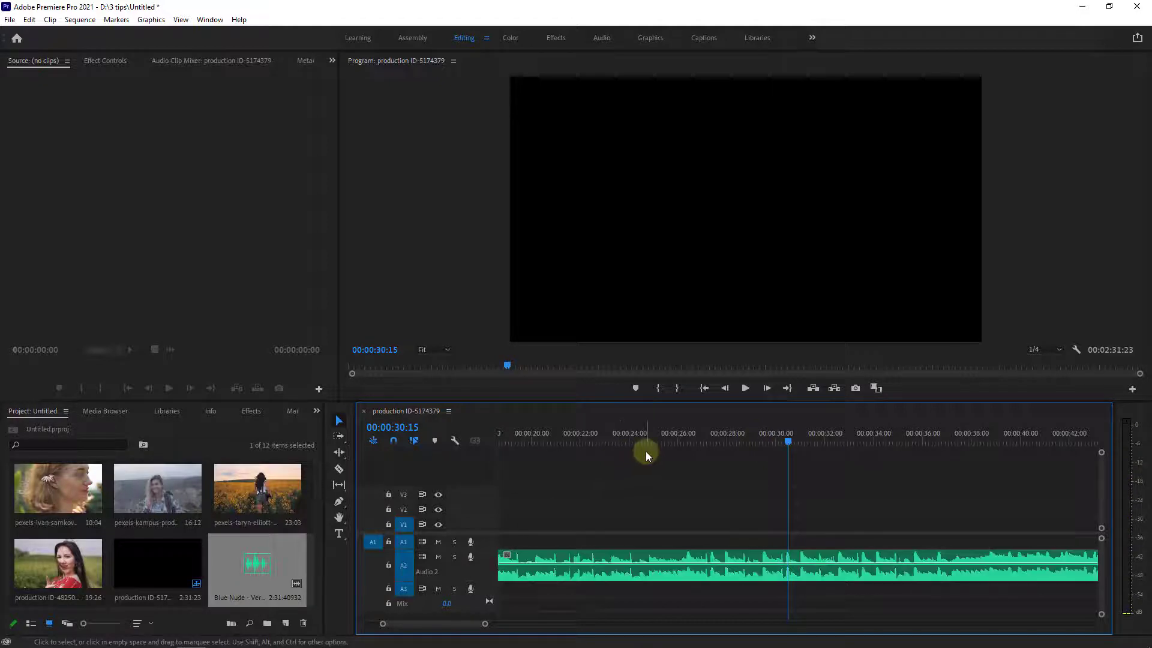
# Step: Play the music from about 25 seconds and add a sequence marker on the beat at 00:00:26:12
pyautogui.click(661, 436)
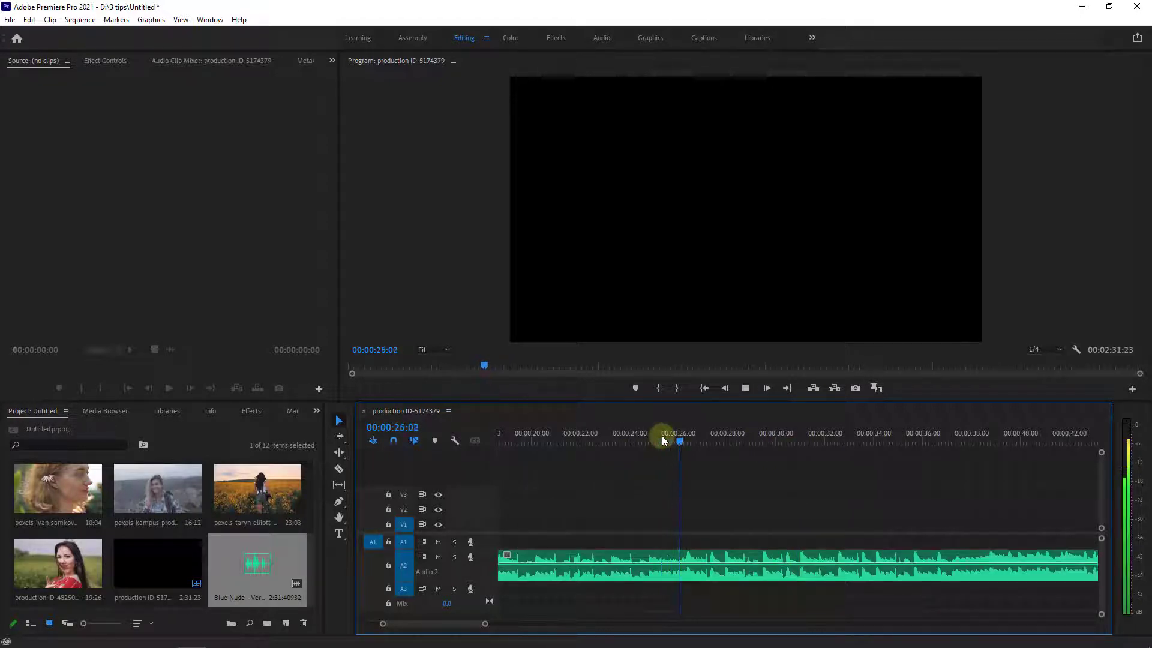
pyautogui.click(661, 437)
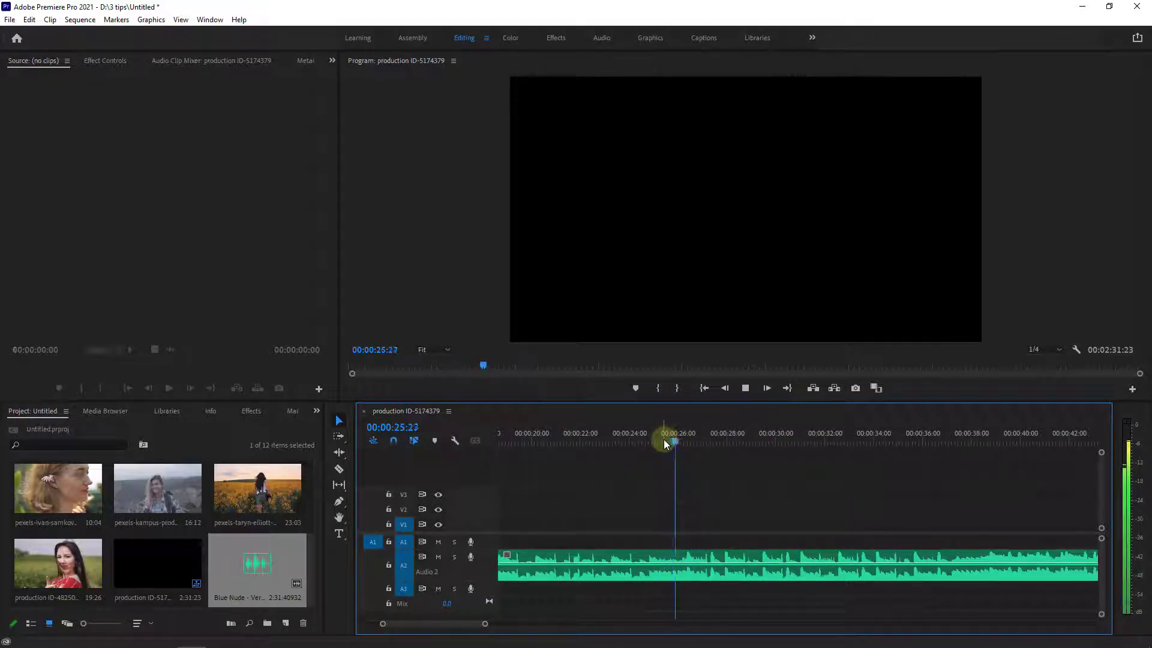
pyautogui.press('space')
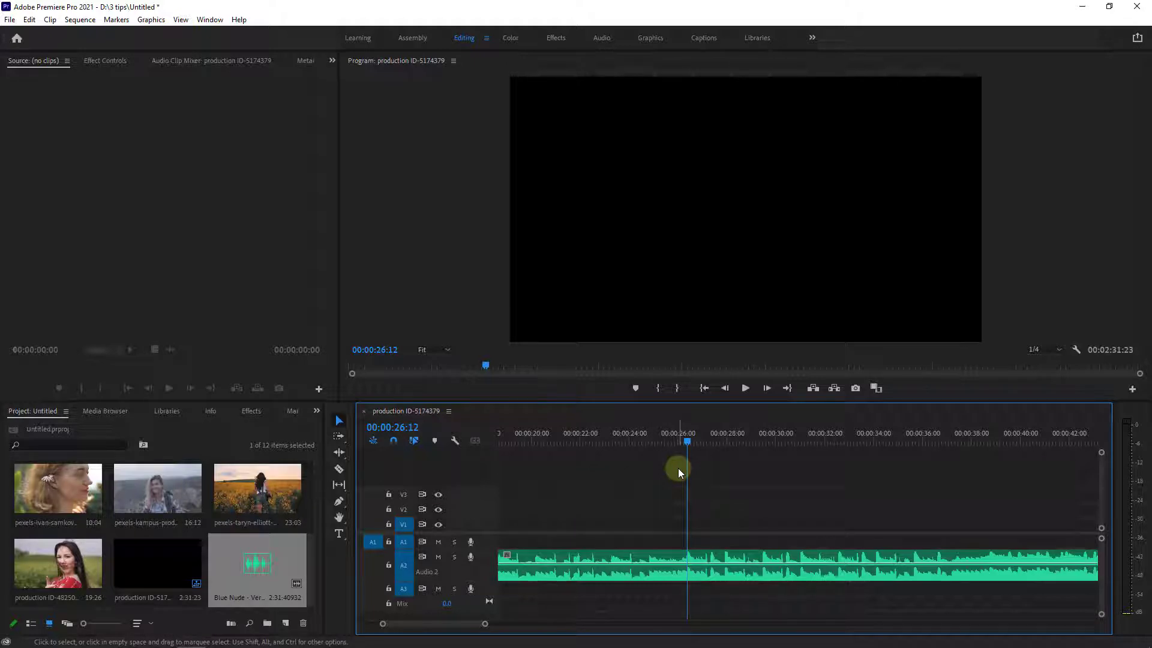
pyautogui.press('m')
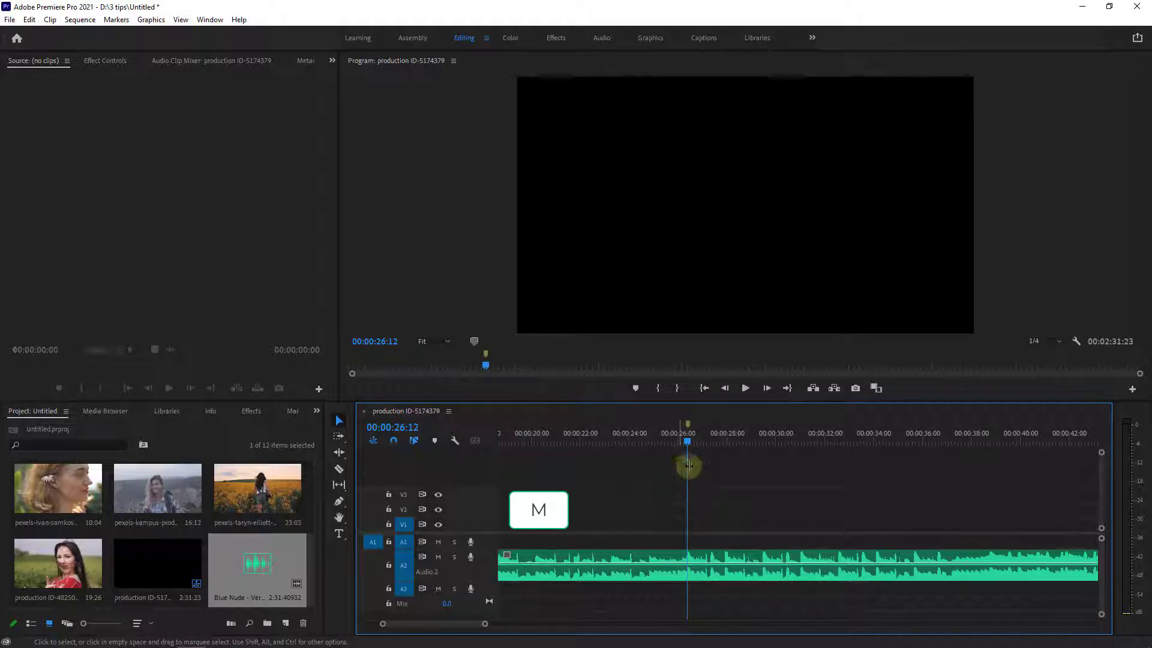
# Step: Add sequence markers on the next three beats, from 00:00:27:12 through 00:00:29:16
pyautogui.moveTo(687, 441); pyautogui.dragTo(711, 446)
pyautogui.press('m')
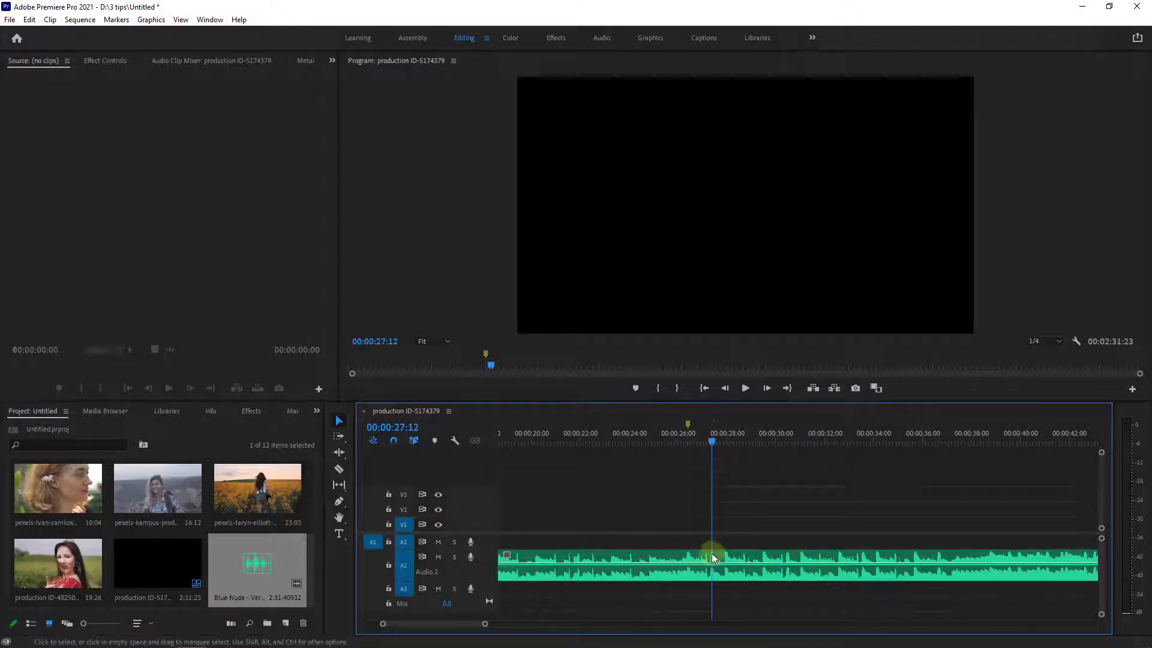
pyautogui.press('m')
pyautogui.moveTo(716, 444); pyautogui.dragTo(764, 449)
pyautogui.press('m')
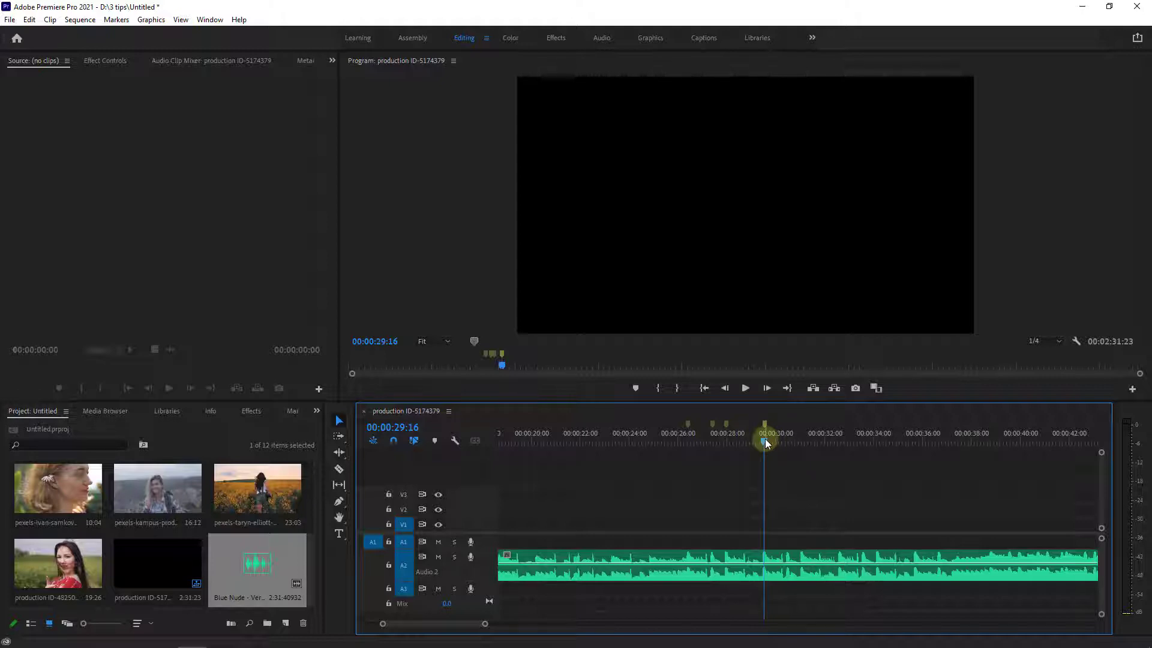
# Step: Continue marking the beats along the music track, including markers at 00:00:34:03 and 00:00:35:20
pyautogui.moveTo(765, 442); pyautogui.dragTo(877, 445)
pyautogui.press('m')
pyautogui.press('m')
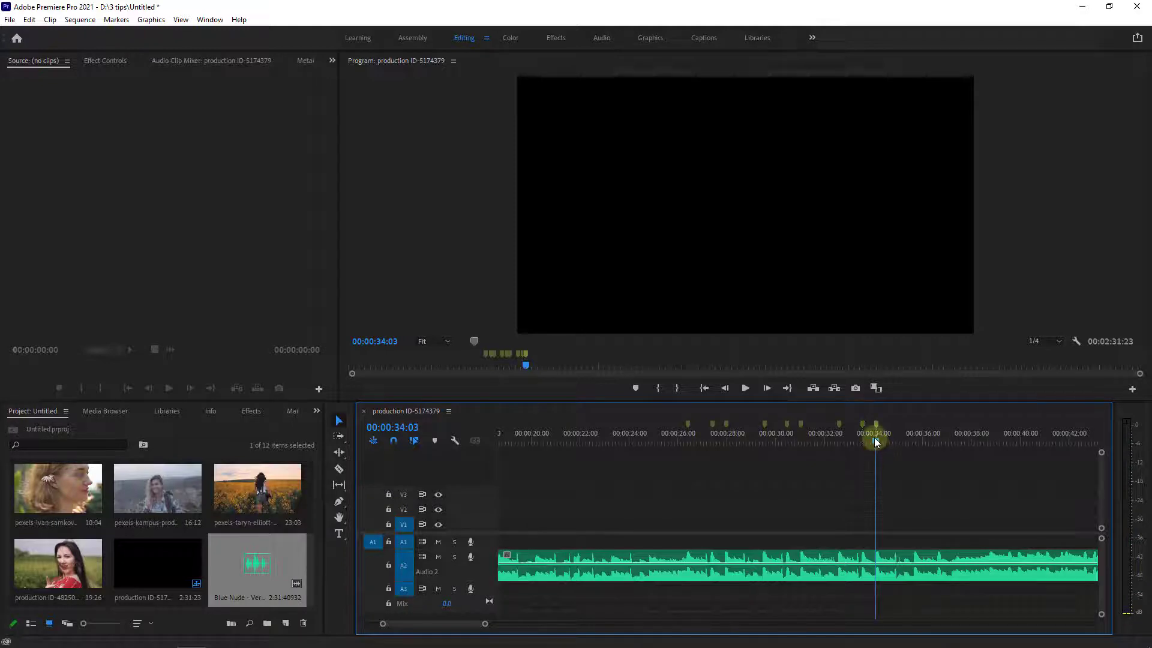
pyautogui.moveTo(874, 440); pyautogui.dragTo(914, 446)
pyautogui.press('m')
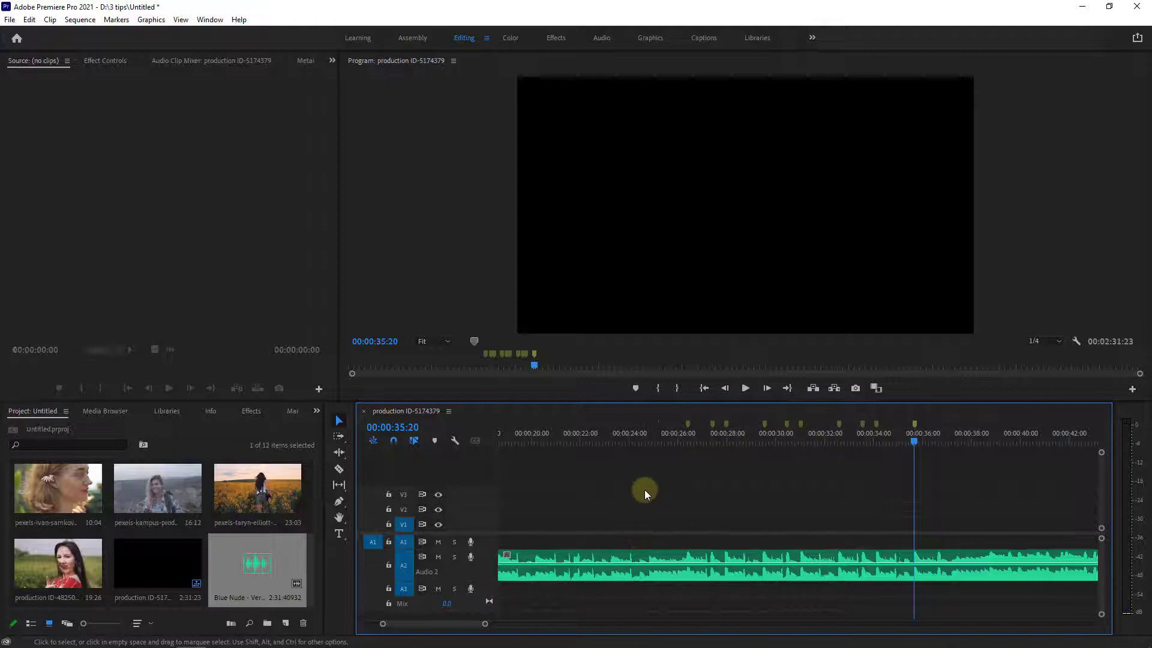
# Step: Open production ID-5183208.mp4 as the source clip and mark its In point at 00:00:00:18 and Out point at 00:00:06:00
pyautogui.scroll(-3, 153, 498)
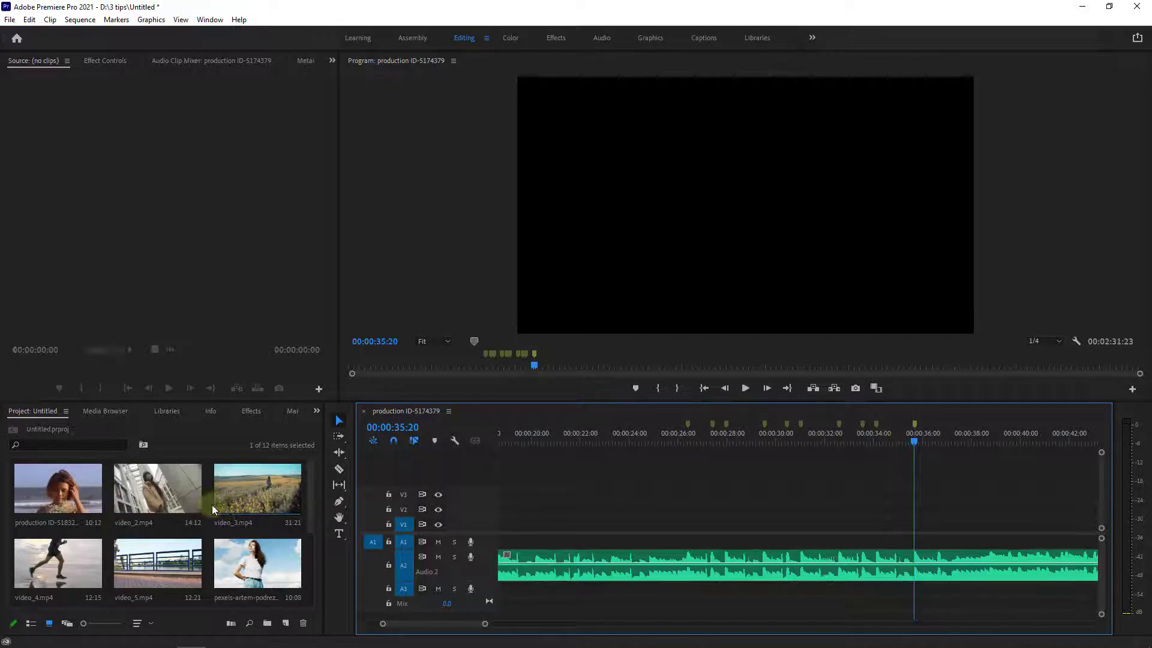
pyautogui.doubleClick(56, 492)
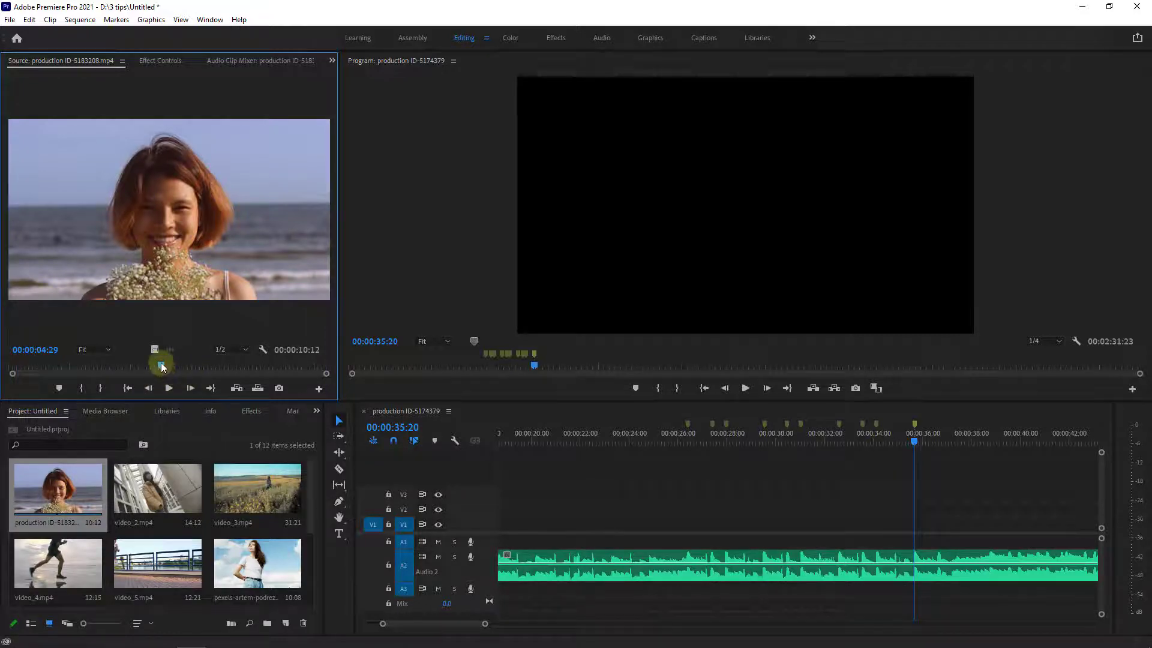
pyautogui.moveTo(162, 366); pyautogui.dragTo(27, 372)
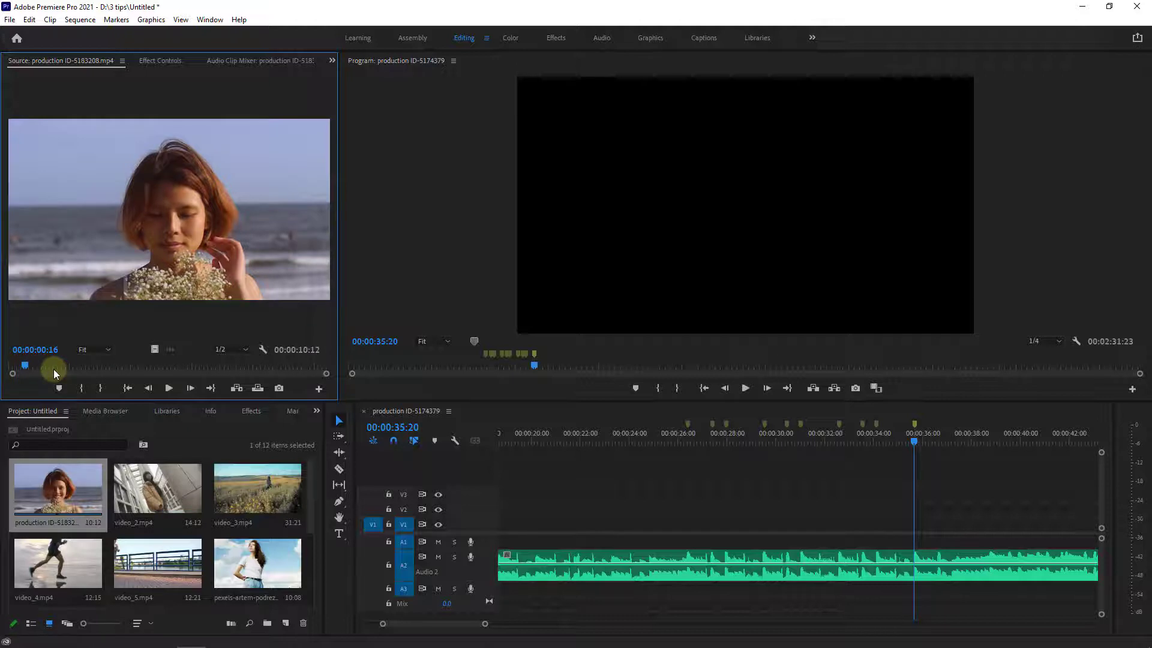
pyautogui.moveTo(25, 369)
pyautogui.mouseDown()
pyautogui.moveTo(37, 365)
pyautogui.moveTo(27, 368)
pyautogui.mouseUp()
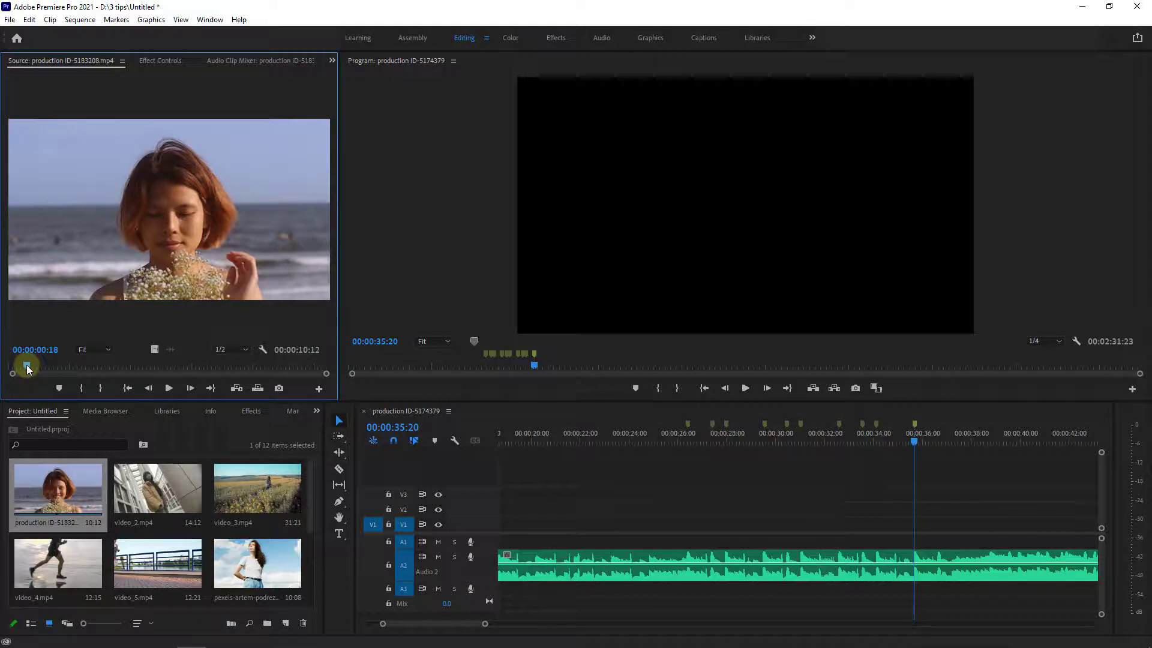
pyautogui.press('i')
pyautogui.moveTo(27, 367); pyautogui.dragTo(48, 365)
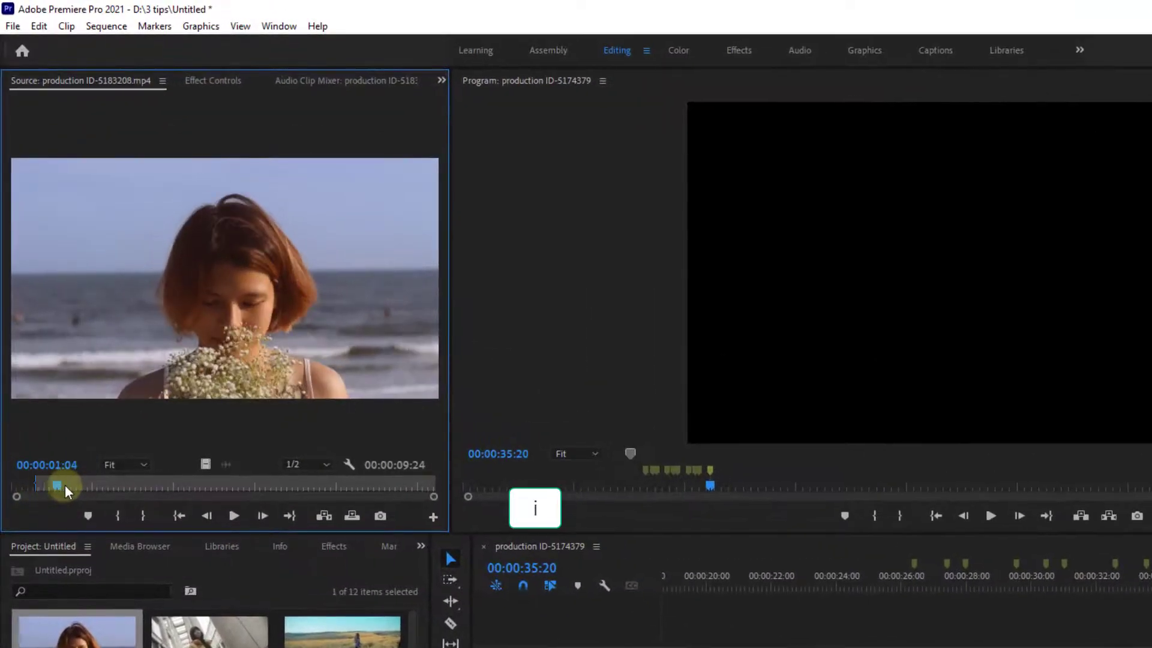
pyautogui.moveTo(65, 488); pyautogui.dragTo(257, 492)
pyautogui.press('o')
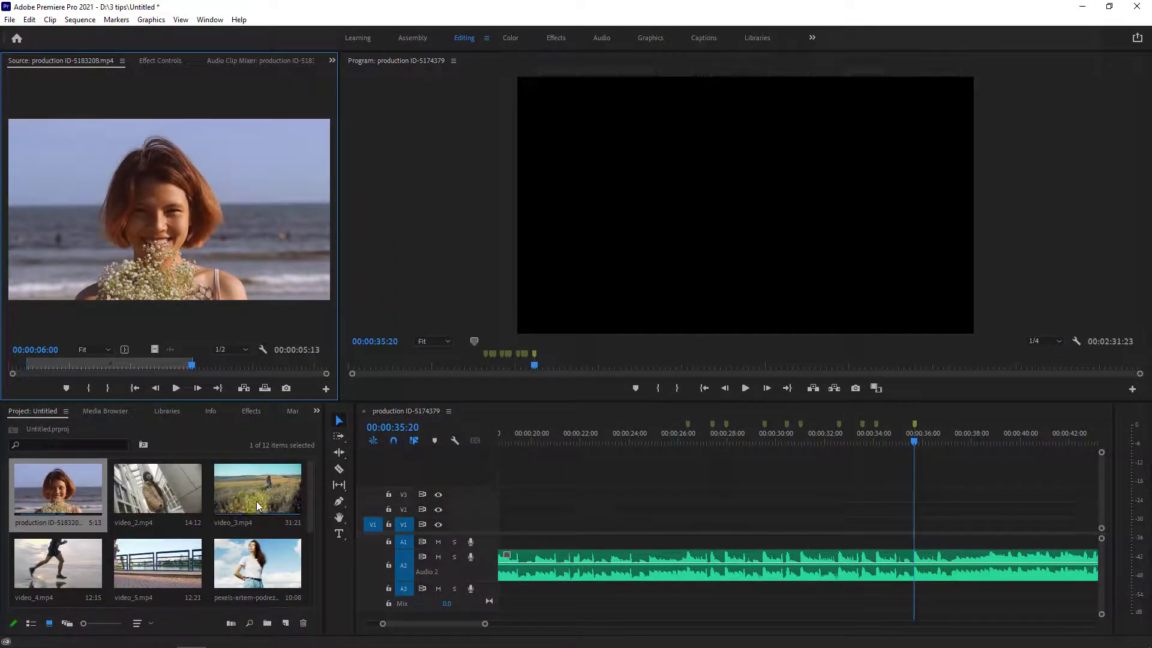
# Step: Mark the ranges to use in the source clips video_2.mp4, about 4:09 long, and video_3.mp4, about 13:11 long
pyautogui.doubleClick(141, 498)
pyautogui.moveTo(108, 365)
pyautogui.mouseDown()
pyautogui.moveTo(16, 378)
pyautogui.moveTo(87, 365)
pyautogui.moveTo(228, 372)
pyautogui.moveTo(120, 376)
pyautogui.mouseUp()
pyautogui.press('i')
pyautogui.doubleClick(266, 492)
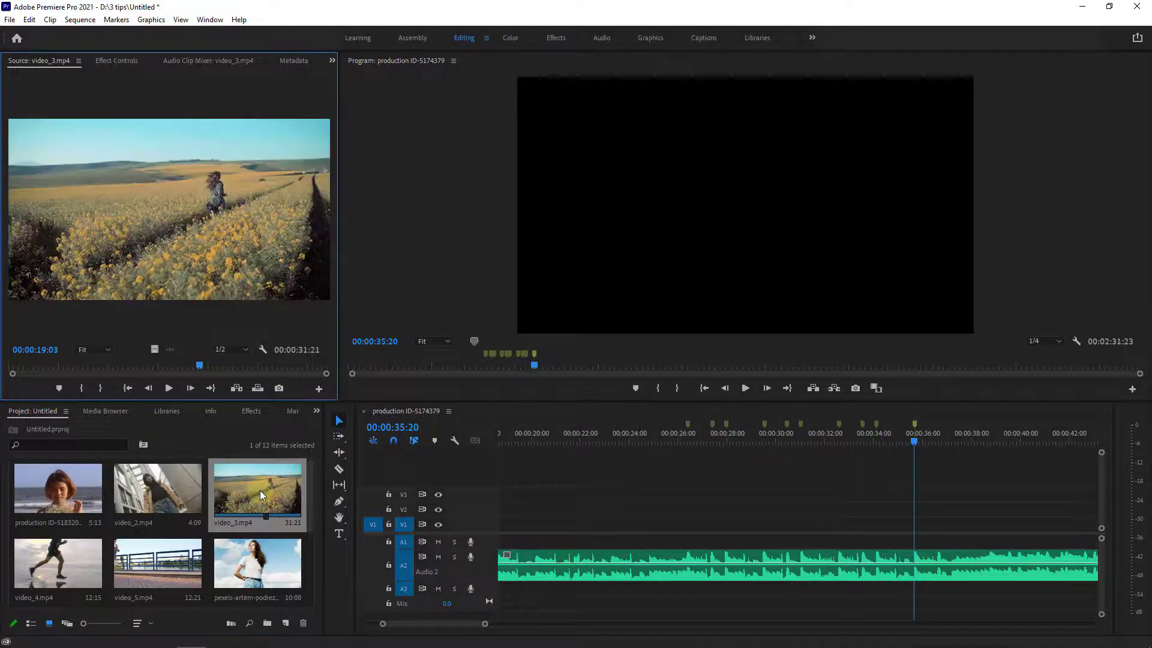
pyautogui.moveTo(186, 371); pyautogui.dragTo(35, 368)
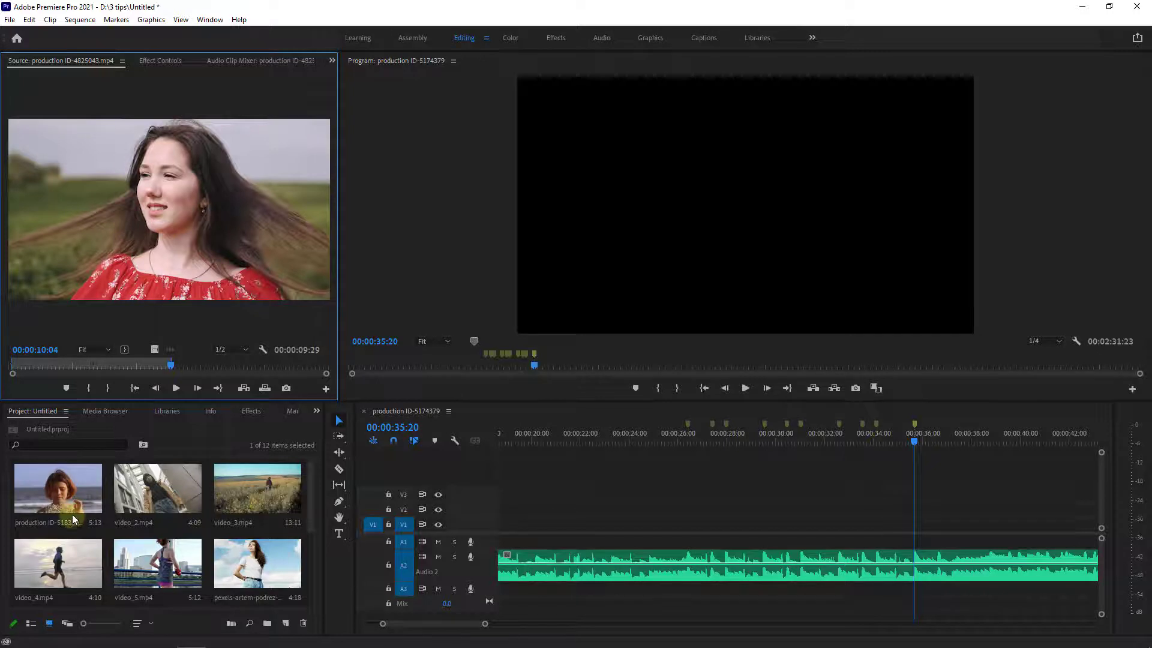
# Step: Select all ten trimmed video clips in the project in their intended order, leaving out the sequence and the music file
pyautogui.keyDown('ctrl'); pyautogui.click(67, 503); pyautogui.keyUp('ctrl')
pyautogui.keyDown('ctrl'); pyautogui.click(165, 502); pyautogui.keyUp('ctrl')
pyautogui.keyDown('ctrl'); pyautogui.click(258, 504); pyautogui.keyUp('ctrl')
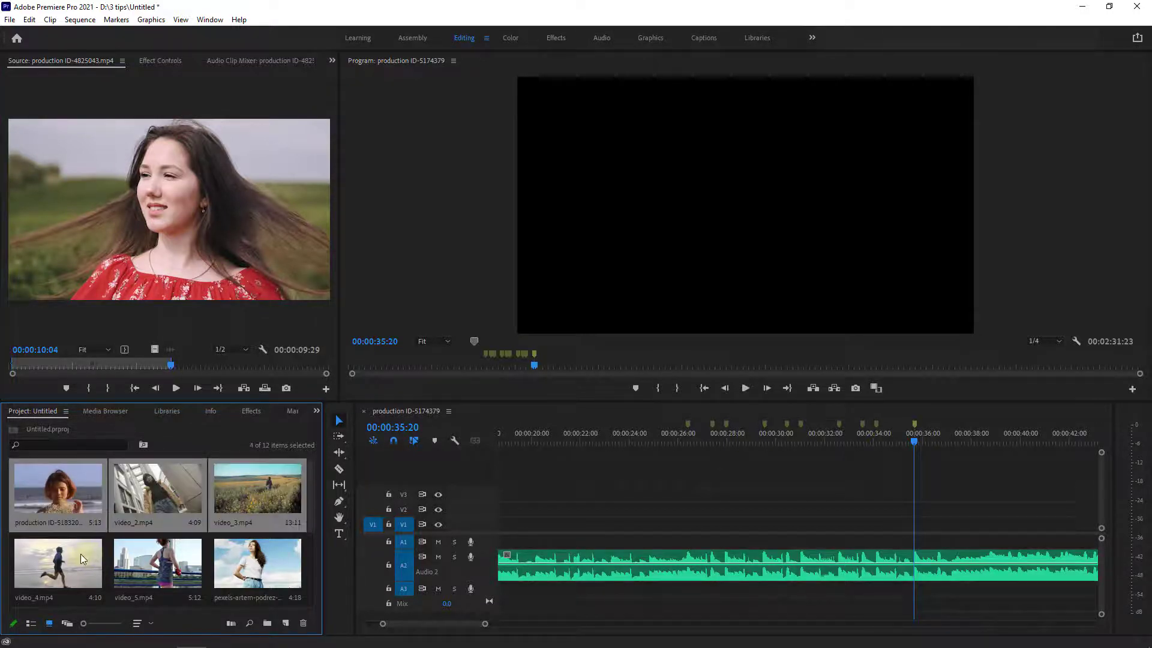
pyautogui.keyDown('shift'); pyautogui.click(253, 562); pyautogui.keyUp('shift')
pyautogui.scroll(-1, 180, 549)
pyautogui.keyDown('ctrl'); pyautogui.click(180, 549); pyautogui.keyUp('ctrl')
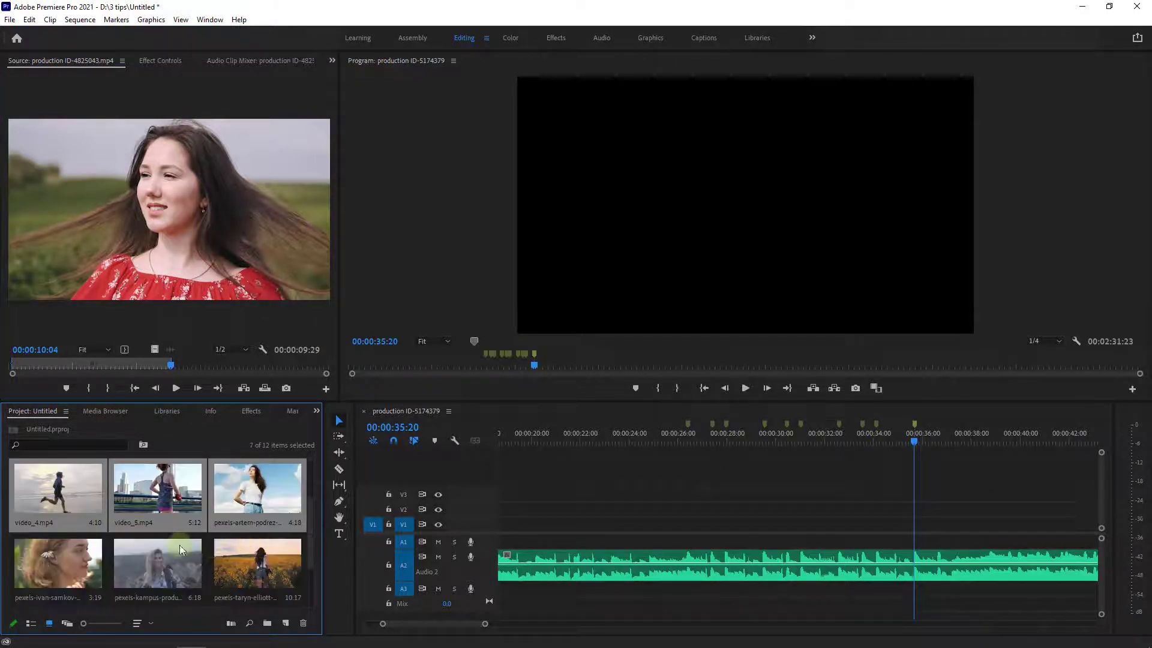
pyautogui.keyDown('ctrl'); pyautogui.click(58, 553); pyautogui.keyUp('ctrl')
pyautogui.keyDown('ctrl'); pyautogui.click(149, 549); pyautogui.keyUp('ctrl')
pyautogui.keyDown('ctrl'); pyautogui.click(246, 555); pyautogui.keyUp('ctrl')
pyautogui.scroll(-1, 246, 555)
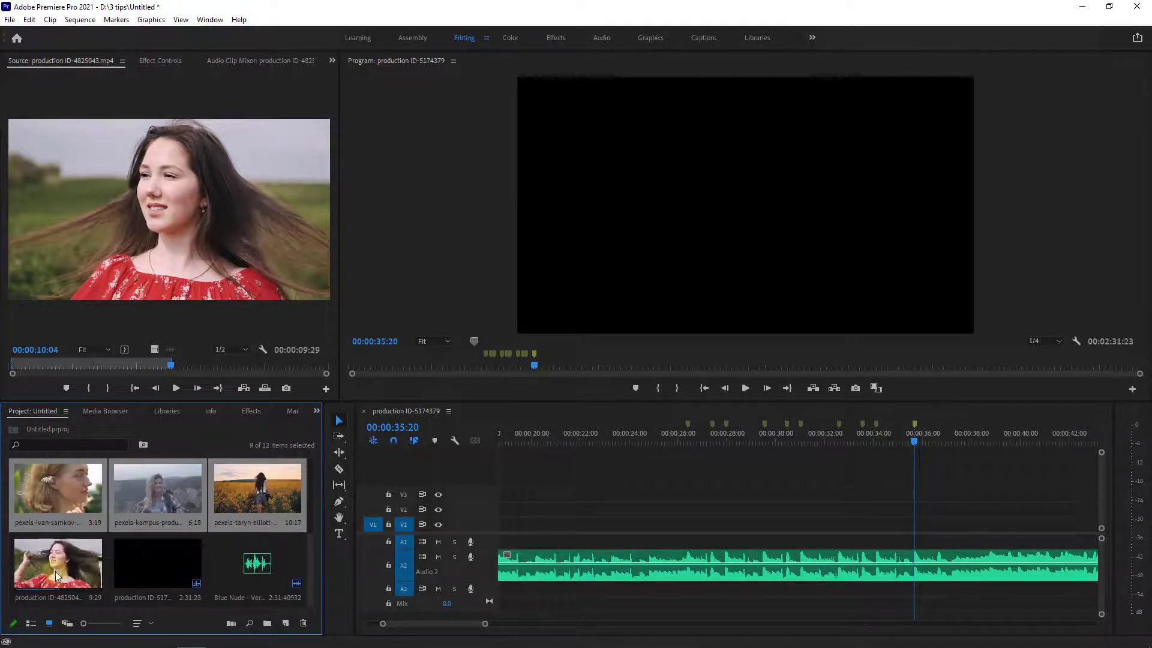
pyautogui.scroll(2, 94, 571)
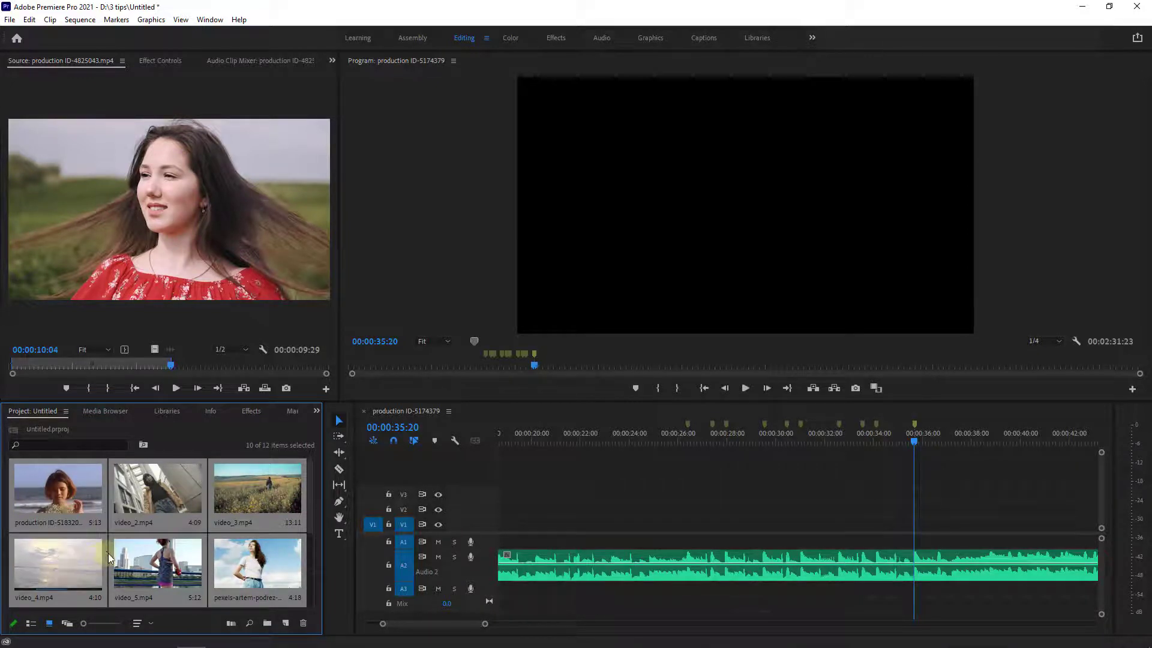
# Step: Automate the selected clips to the sequence using Selection Order, placement At Unnumbered Markers and the Overwrite Edit method
pyautogui.click(49, 19)
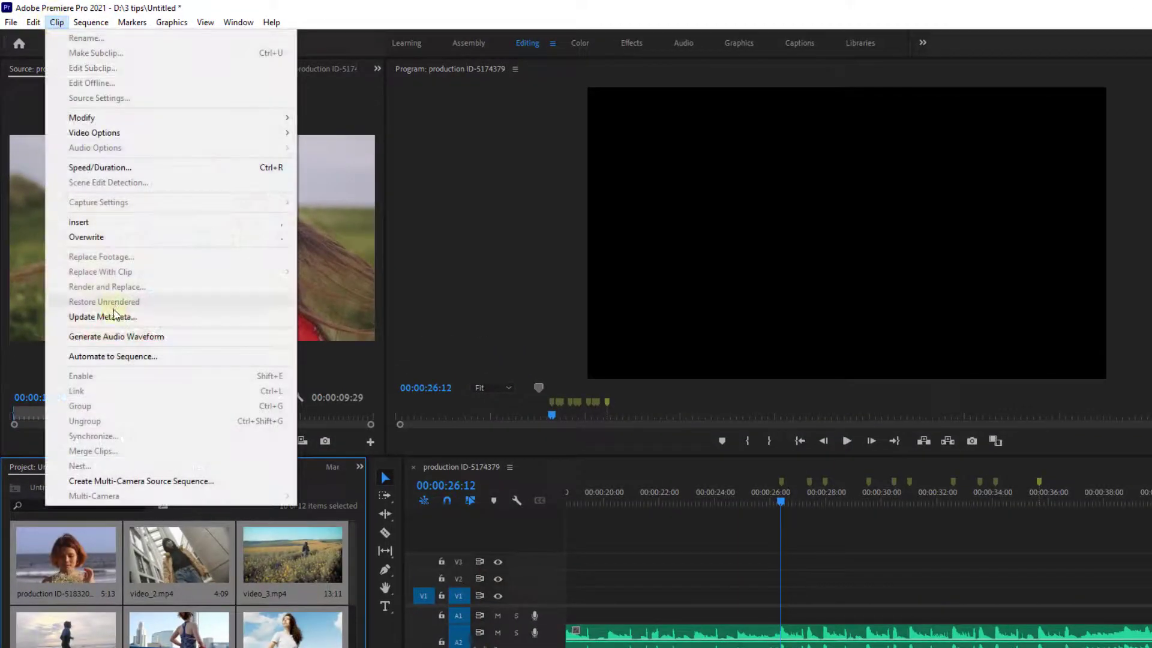
pyautogui.click(139, 358)
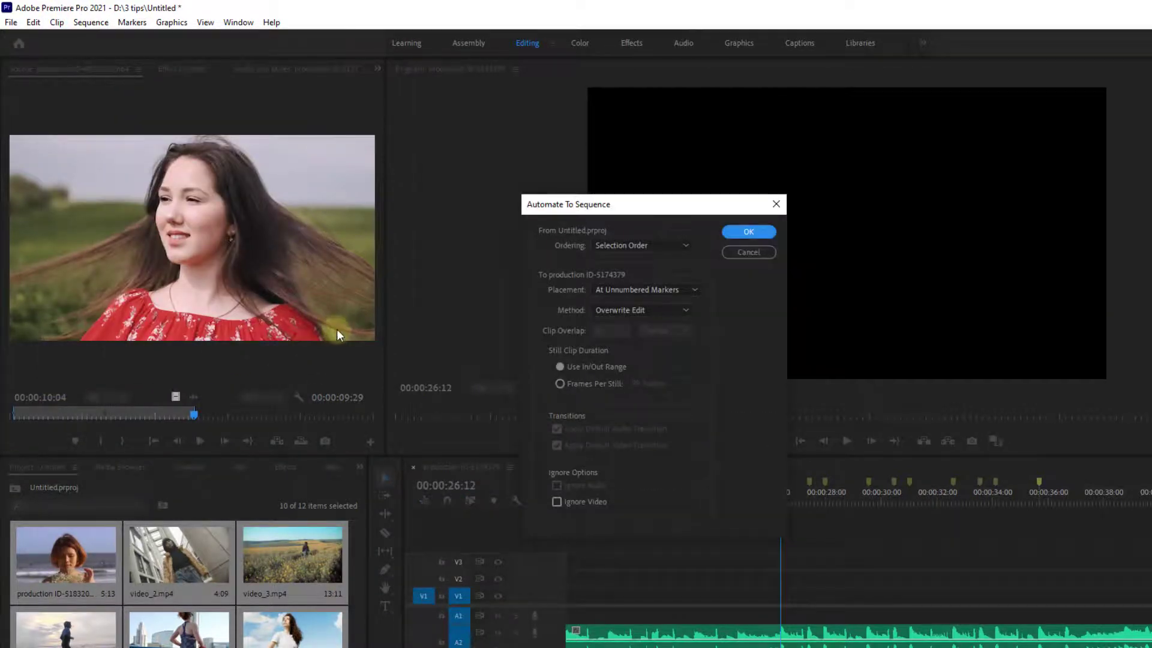
pyautogui.click(639, 245)
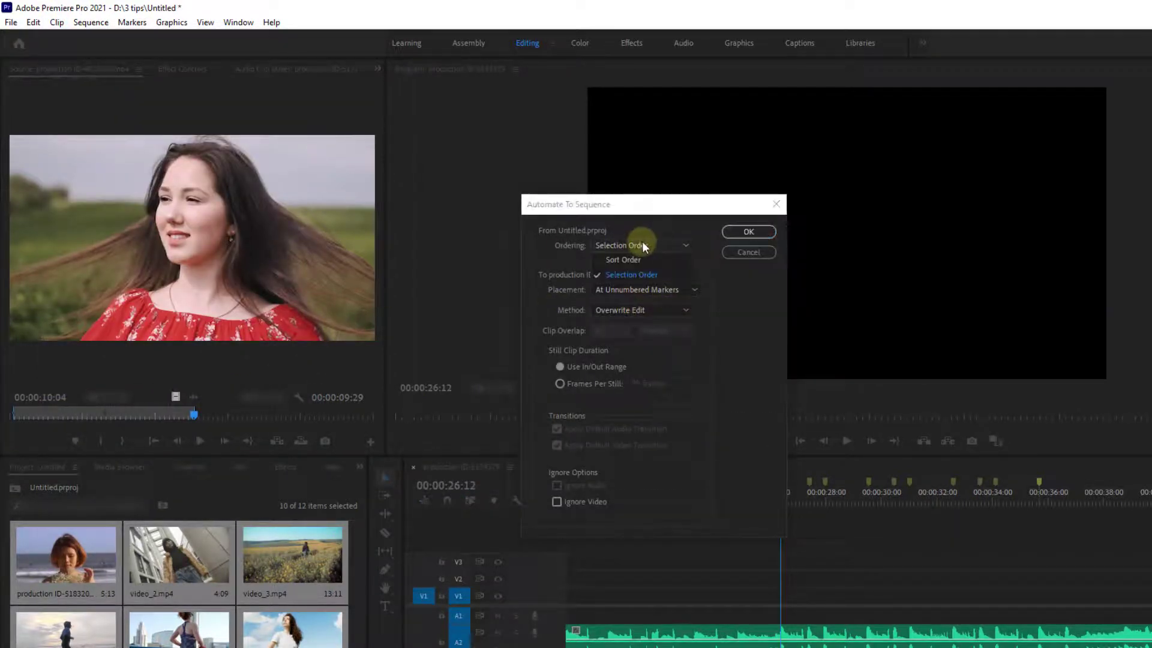
pyautogui.click(653, 274)
pyautogui.click(676, 290)
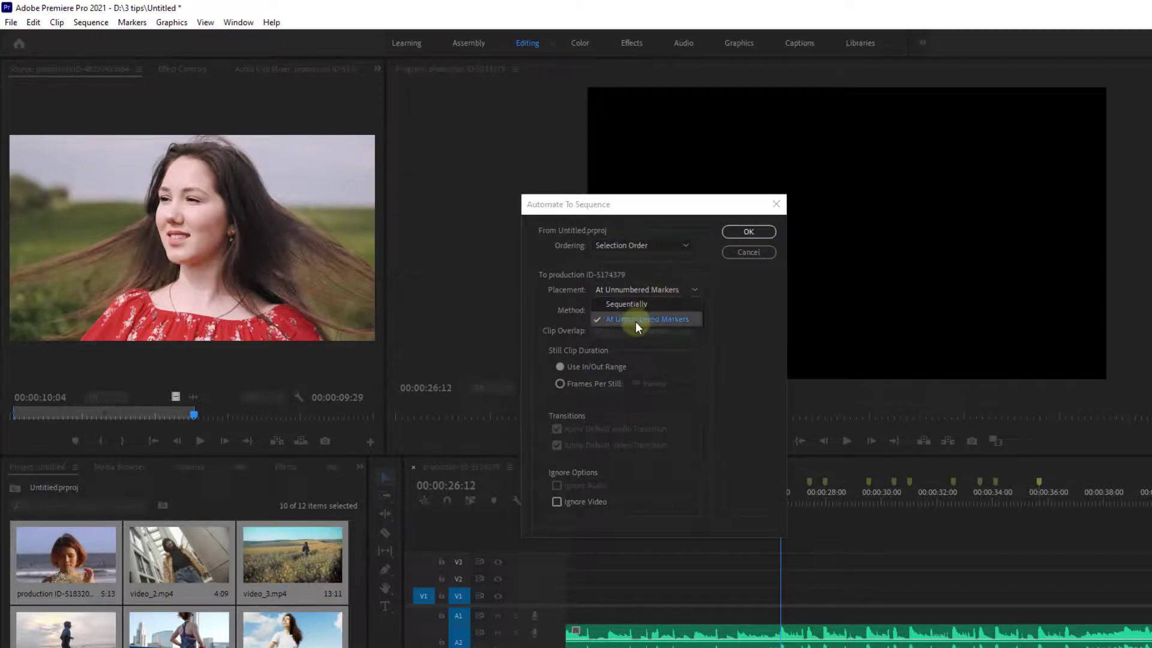
pyautogui.click(639, 318)
pyautogui.click(622, 293)
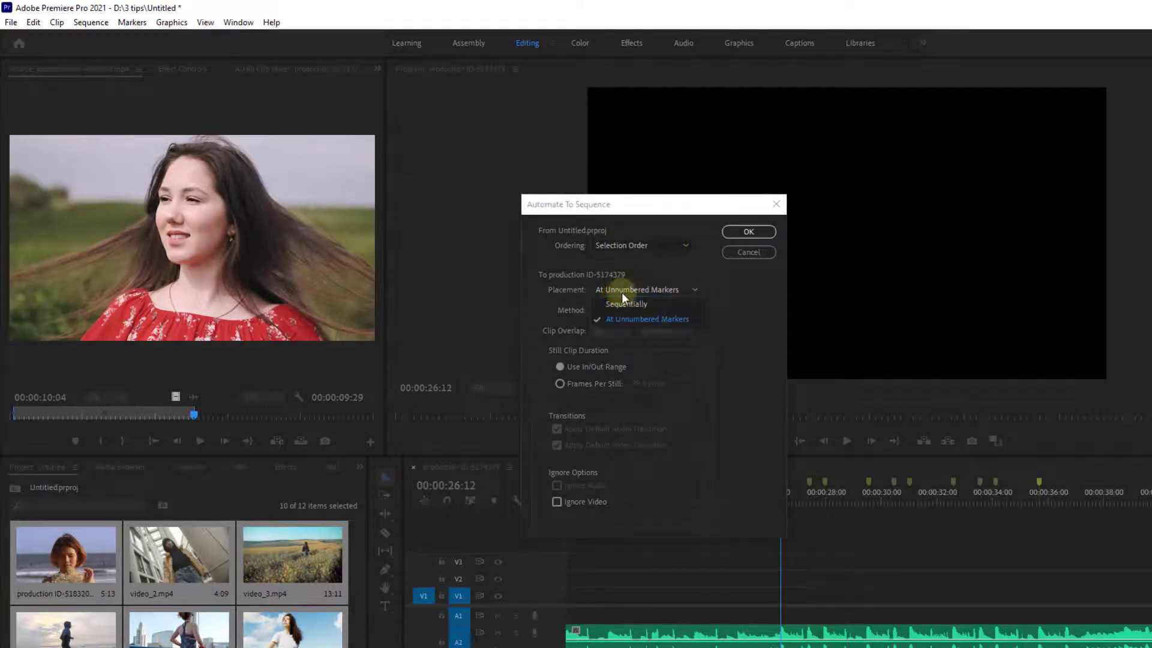
pyautogui.click(625, 318)
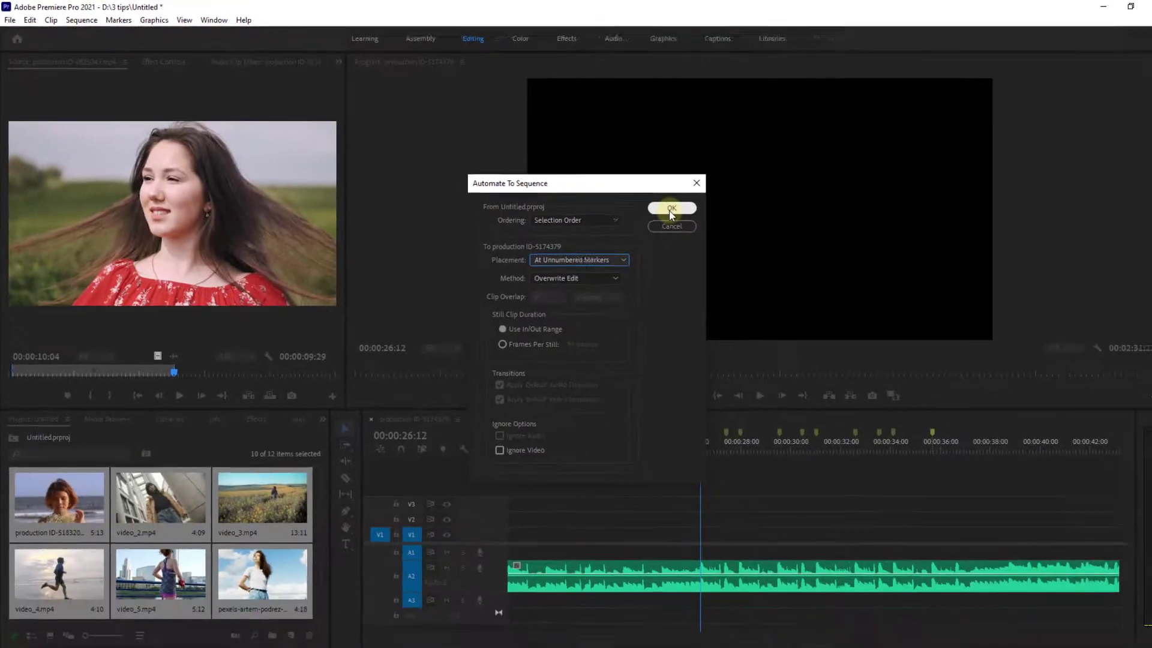
pyautogui.click(749, 232)
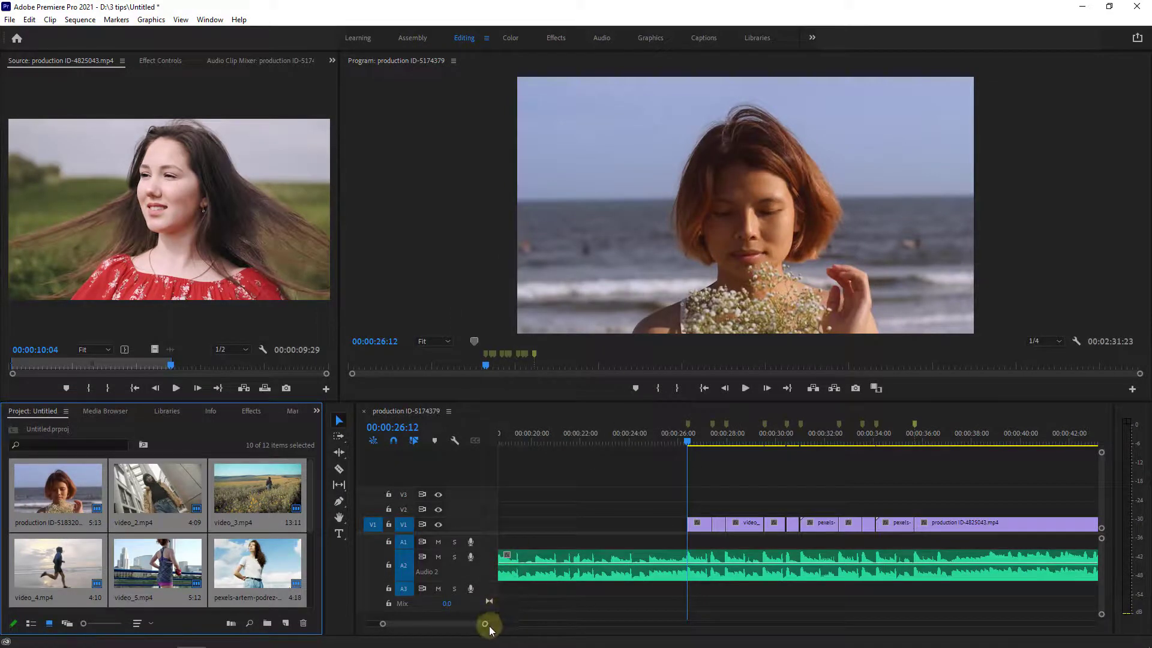
# Step: Play the assembled clips from 00:00:26:12 to check the cuts against the music beats, and inspect the wider timeline
pyautogui.moveTo(489, 626)
pyautogui.mouseDown()
pyautogui.moveTo(466, 624)
pyautogui.moveTo(523, 629)
pyautogui.moveTo(509, 625)
pyautogui.mouseUp()
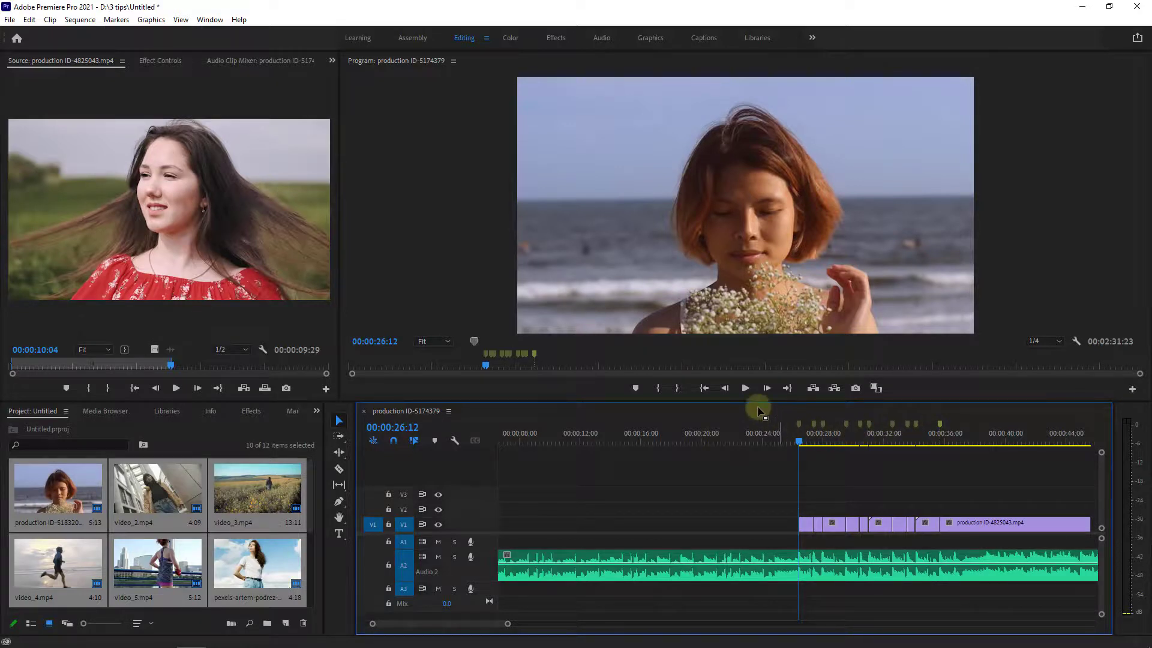
pyautogui.click(746, 388)
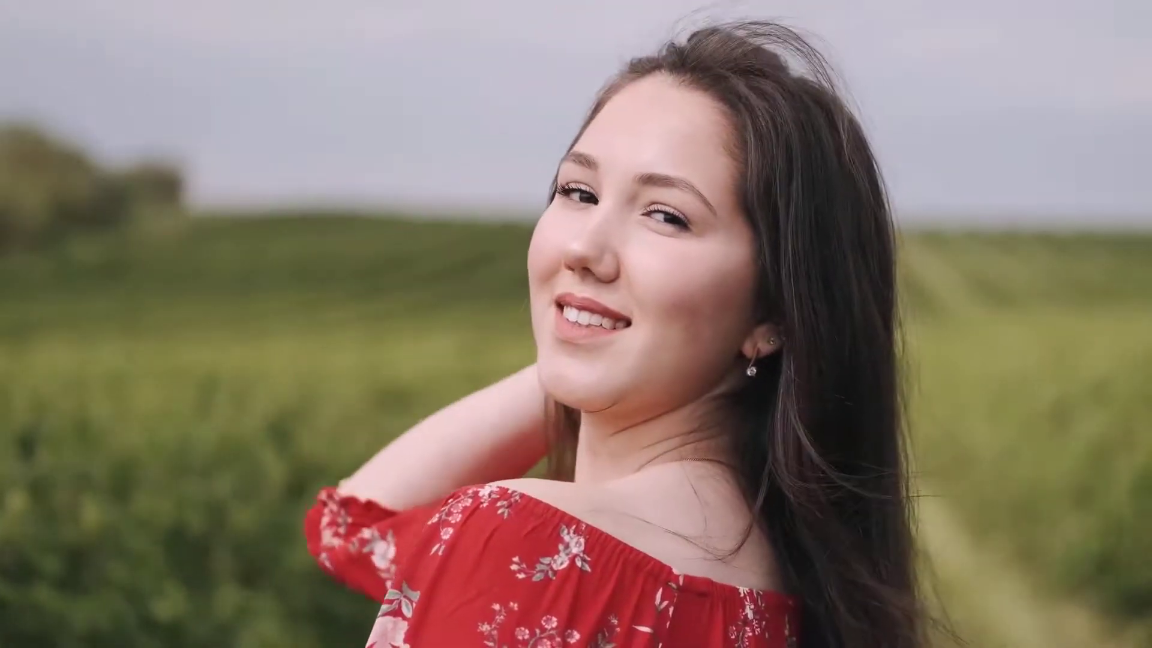
pyautogui.press('Escape')
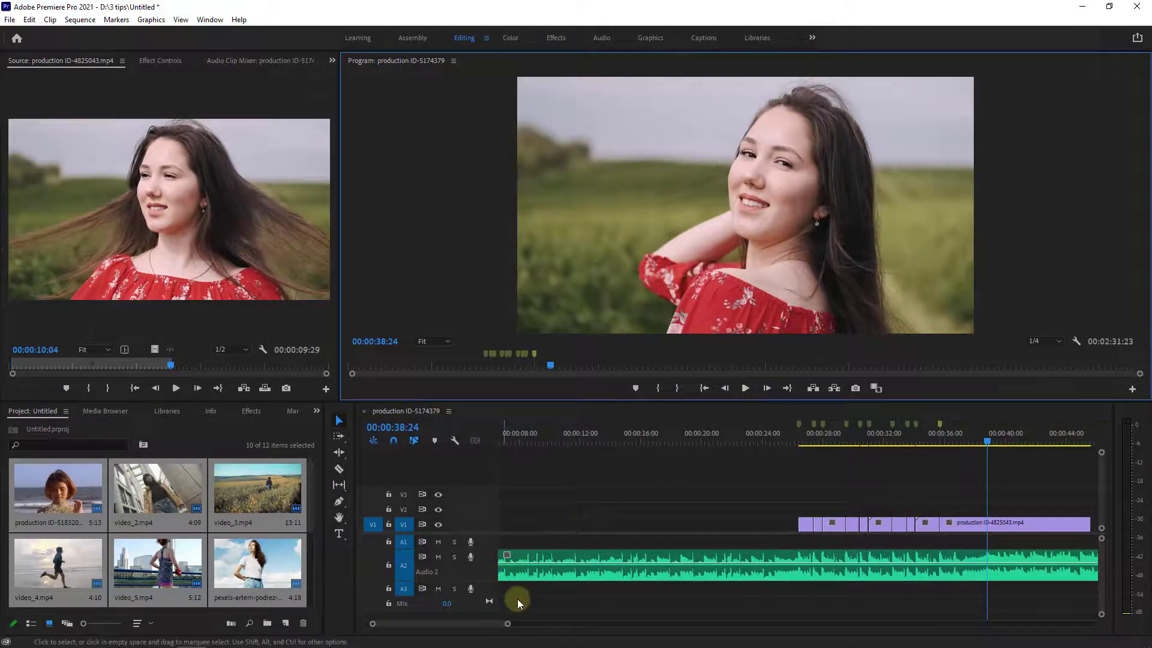
pyautogui.moveTo(509, 625); pyautogui.dragTo(527, 628)
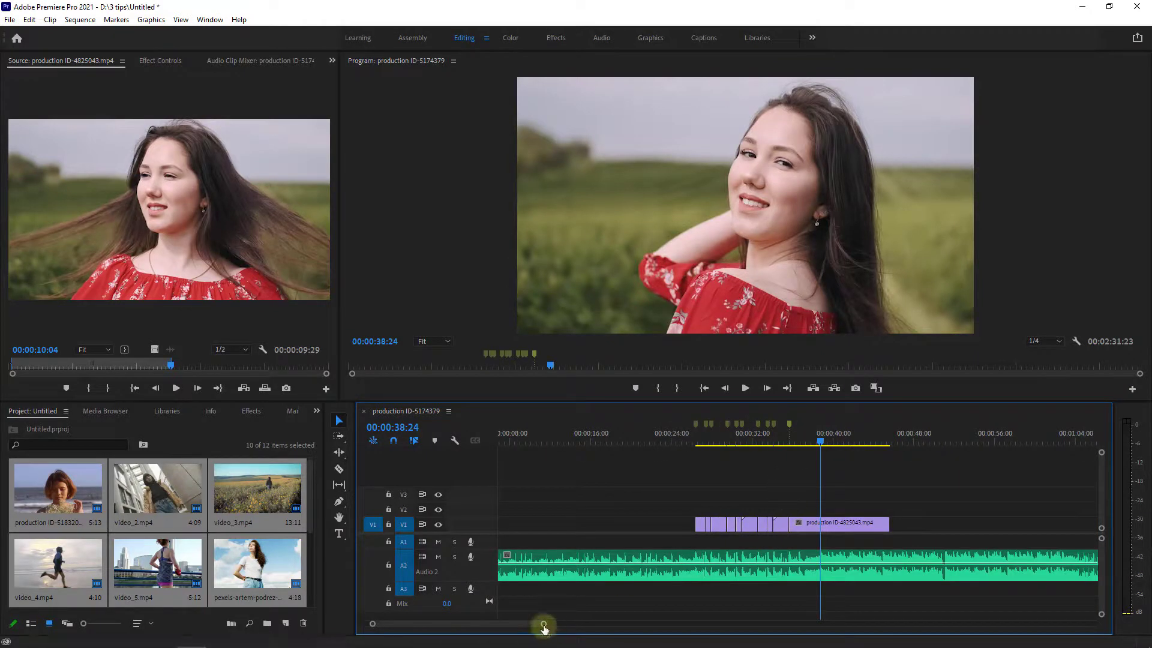
pyautogui.moveTo(548, 627); pyautogui.dragTo(556, 624)
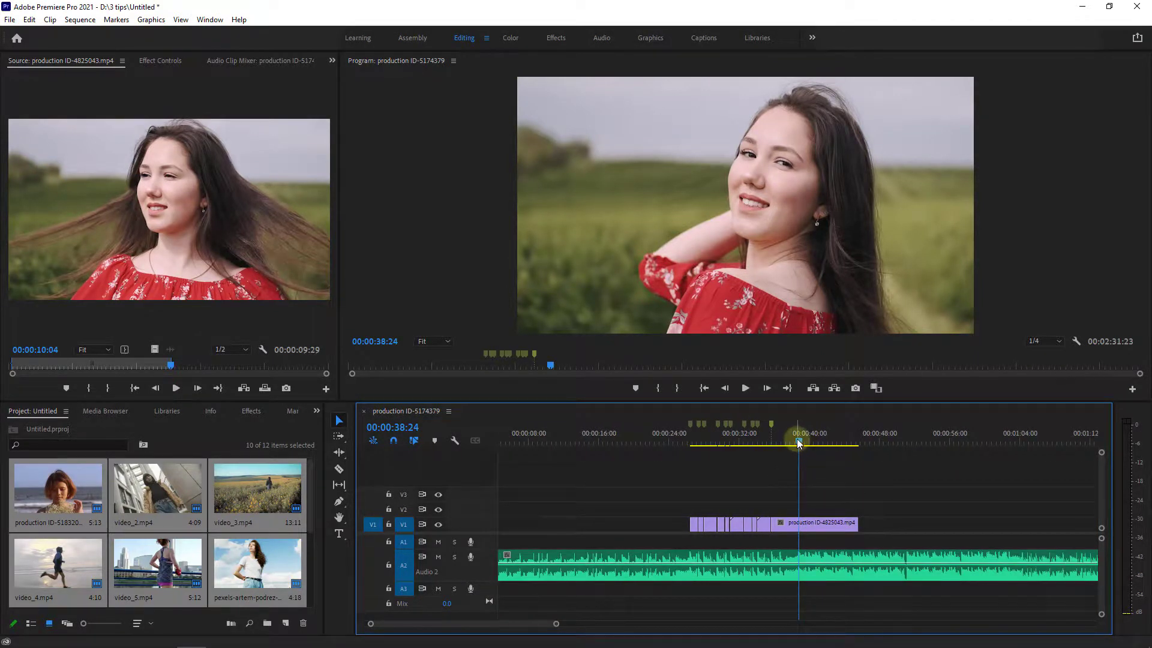